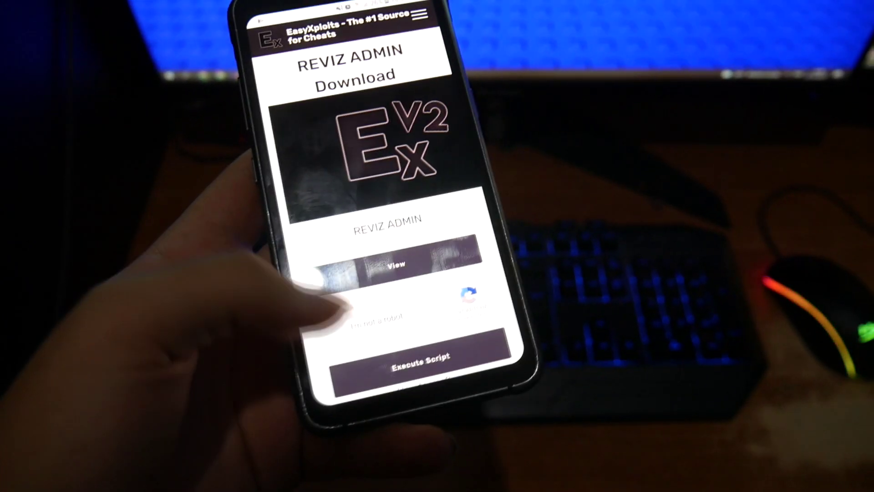
{"action": "left_click", "coordinate": [446, 307]}
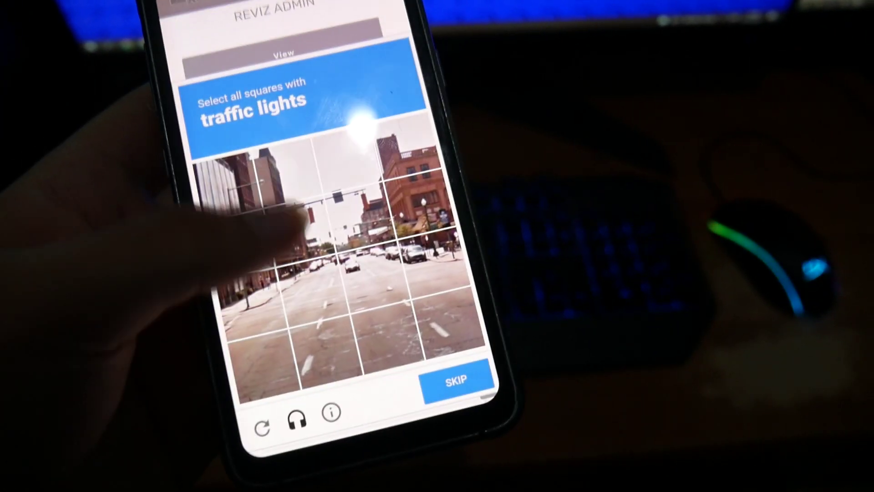
{"action": "scroll", "coordinate": [282, 228], "scroll_direction": "down", "scroll_amount": 1}
{"action": "left_click", "coordinate": [212, 157]}
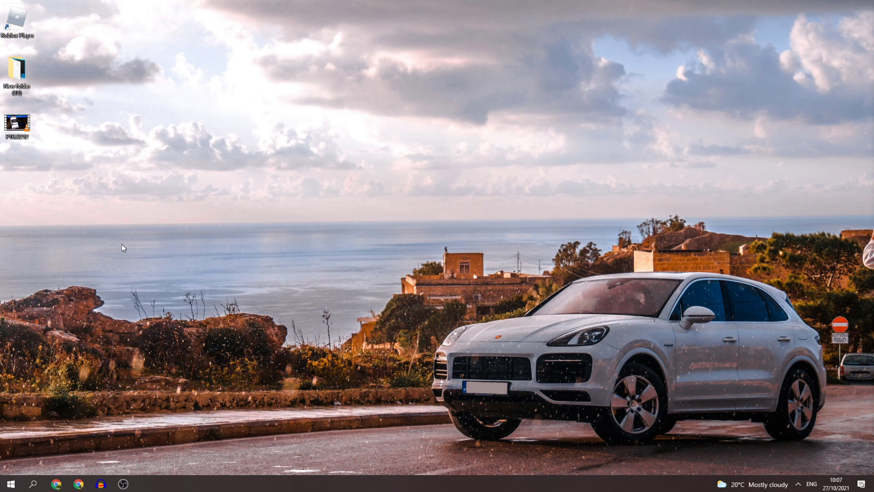
Step: Open Chrome and load the EasyXploits website from its new-tab shortcut
{"action": "left_click", "coordinate": [58, 484]}
{"action": "left_click", "coordinate": [475, 44]}
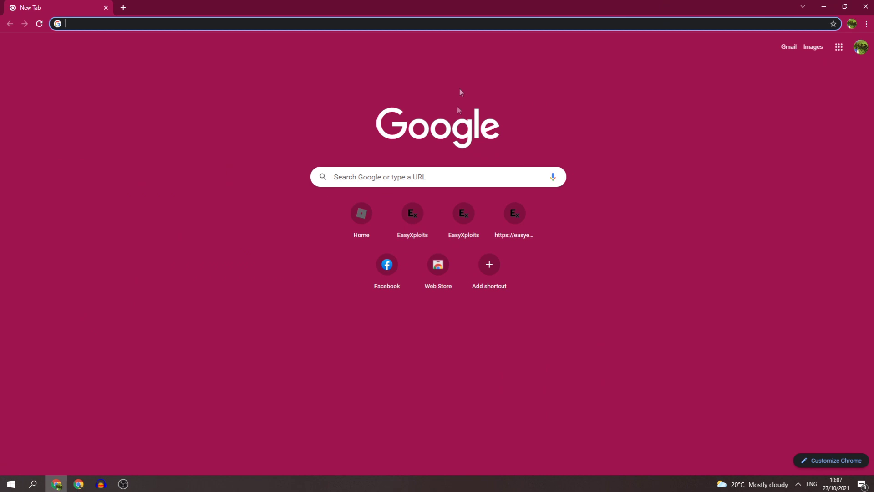
{"action": "left_click", "coordinate": [414, 214]}
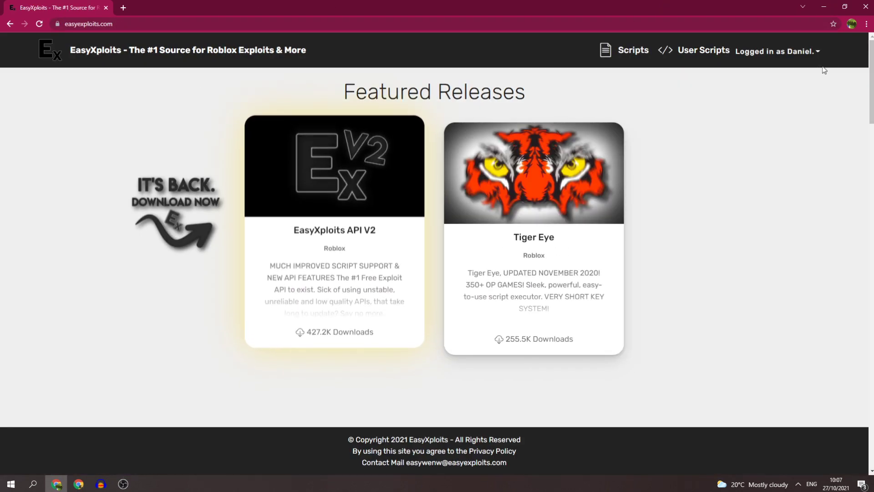
Step: Log out of the current EasyXploits account and open the account registration page
{"action": "left_click", "coordinate": [816, 52]}
{"action": "left_click", "coordinate": [810, 72]}
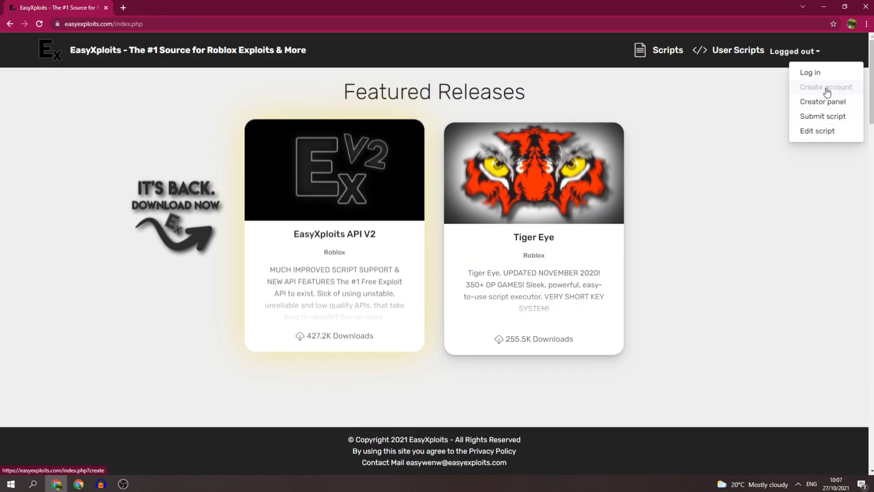
{"action": "left_click", "coordinate": [826, 87]}
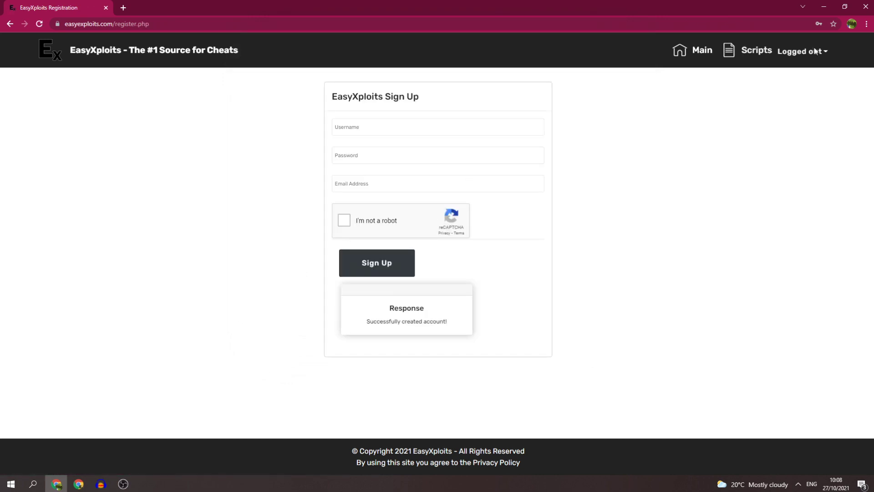
Step: Open the EasyXploits login page from the registration page
{"action": "mouse_move", "coordinate": [825, 56]}
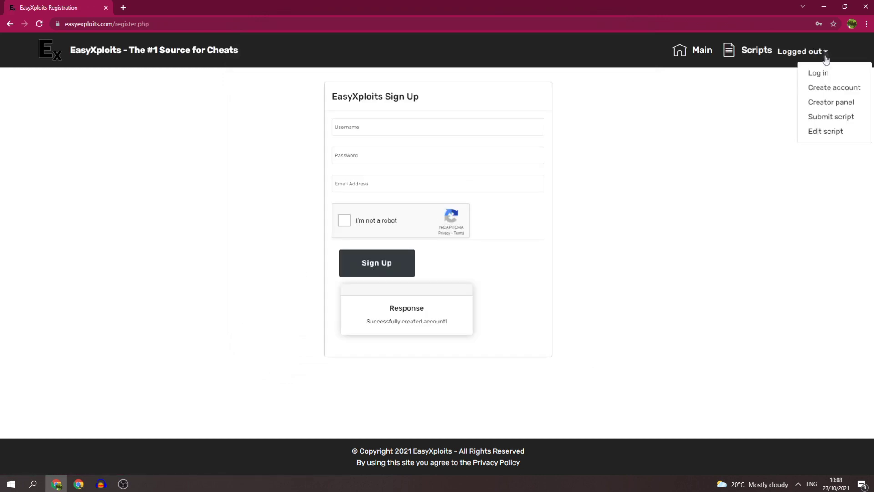
{"action": "left_click", "coordinate": [841, 72]}
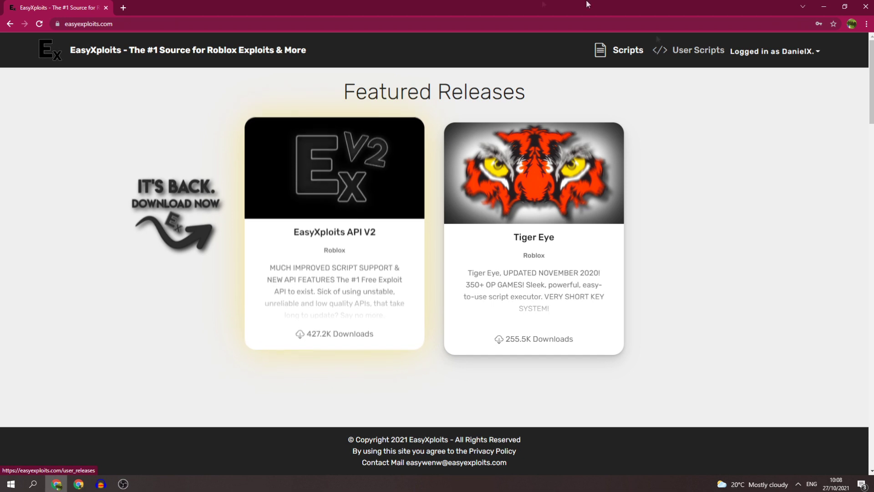
Step: Go to easyexploits.com/instantrobloxscripts
{"action": "left_click", "coordinate": [331, 21]}
{"action": "left_click", "coordinate": [331, 21]}
{"action": "type", "text": "/newr"}
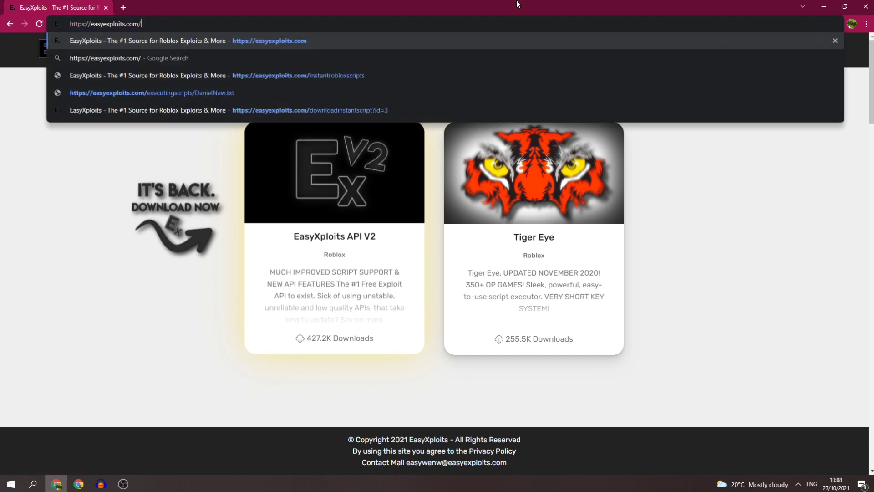
{"action": "key", "text": "BackSpace"}
{"action": "key", "text": "BackSpace"}
{"action": "key", "text": "BackSpace"}
{"action": "key", "text": "BackSpace"}
{"action": "type", "text": "in"}
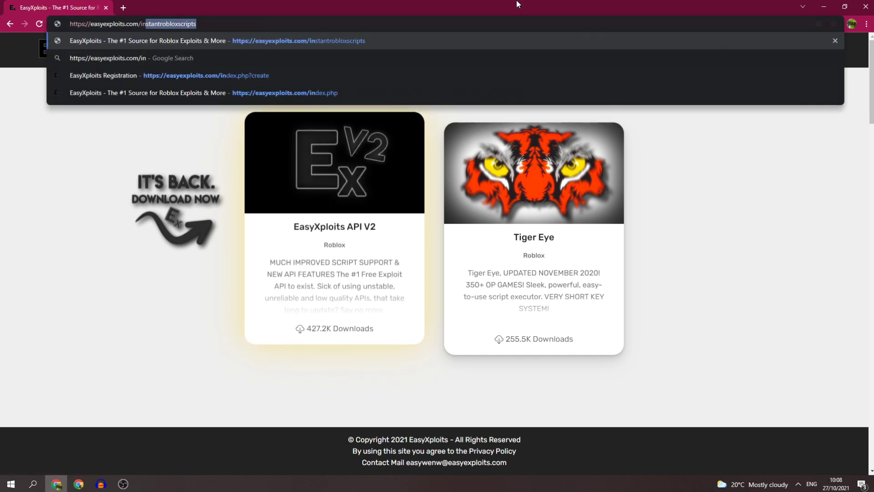
{"action": "key", "text": "Return"}
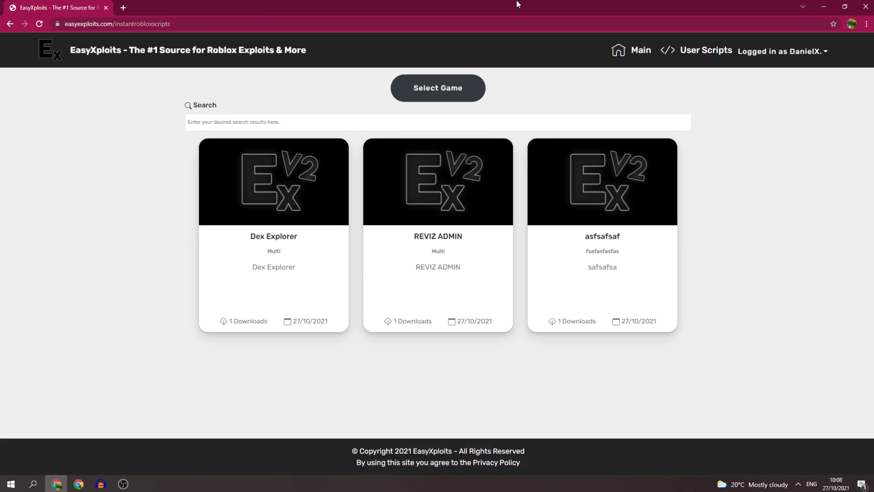
Step: Filter the script list by the Multi game and open the REVIZ ADMIN script page
{"action": "left_click", "coordinate": [440, 85]}
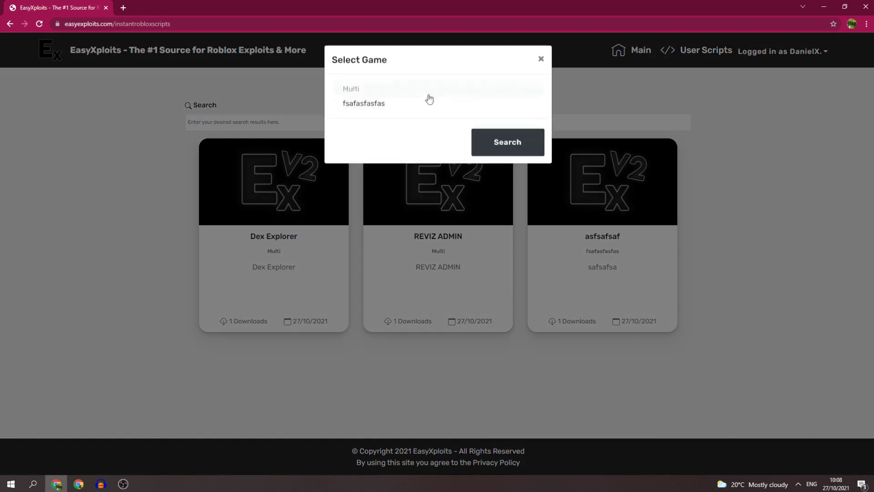
{"action": "left_click", "coordinate": [412, 94]}
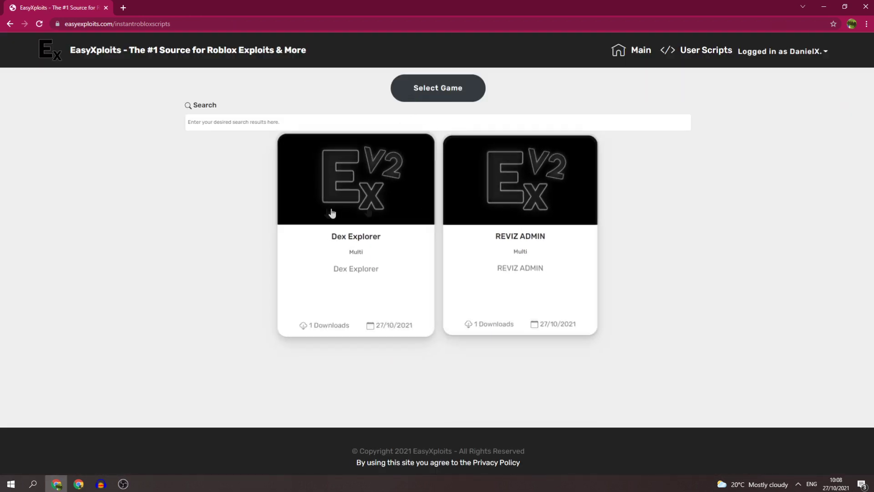
{"action": "left_click", "coordinate": [482, 229]}
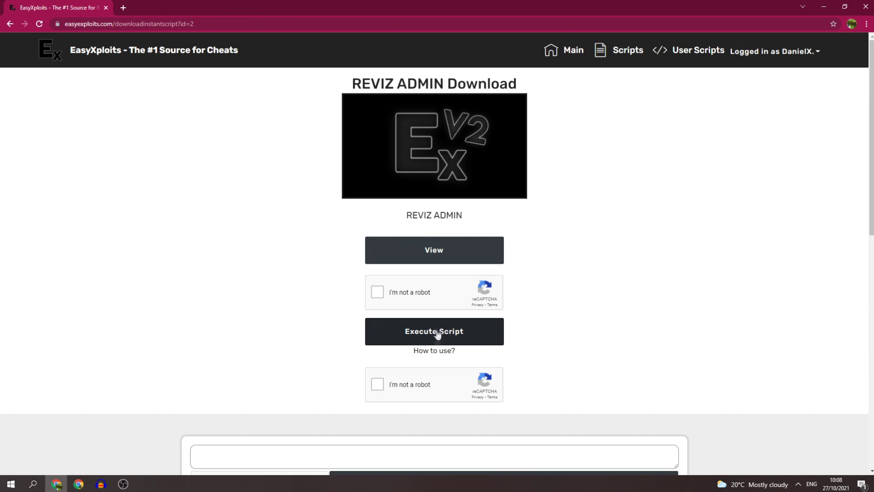
Step: Show how to use the execute script feature and download the autoexecute file from the notice
{"action": "left_click", "coordinate": [434, 351]}
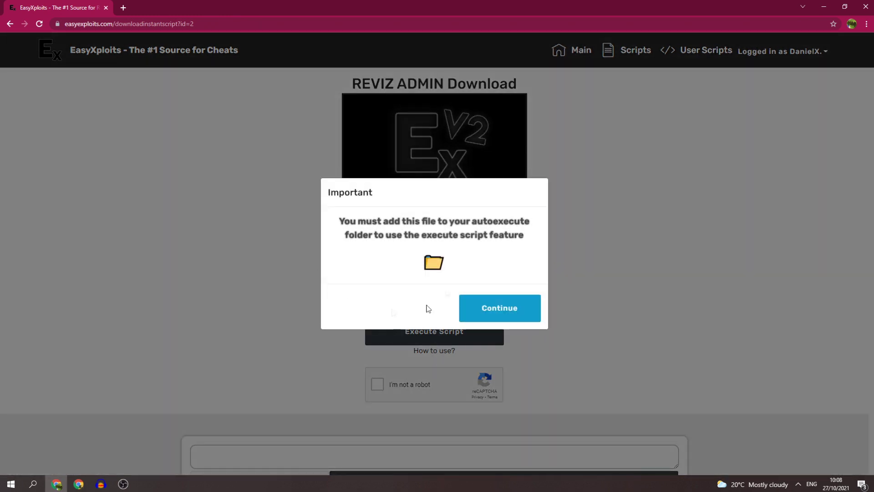
{"action": "left_click_drag", "start_coordinate": [341, 222], "coordinate": [443, 269]}
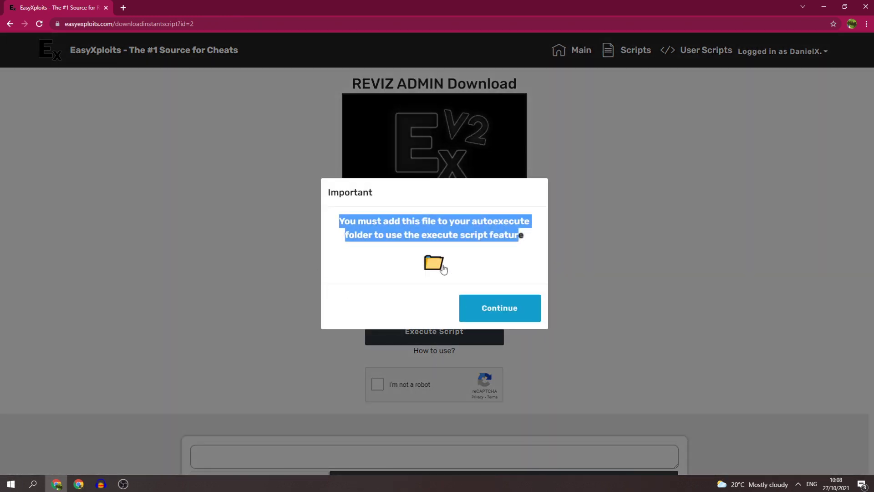
{"action": "left_click", "coordinate": [444, 268]}
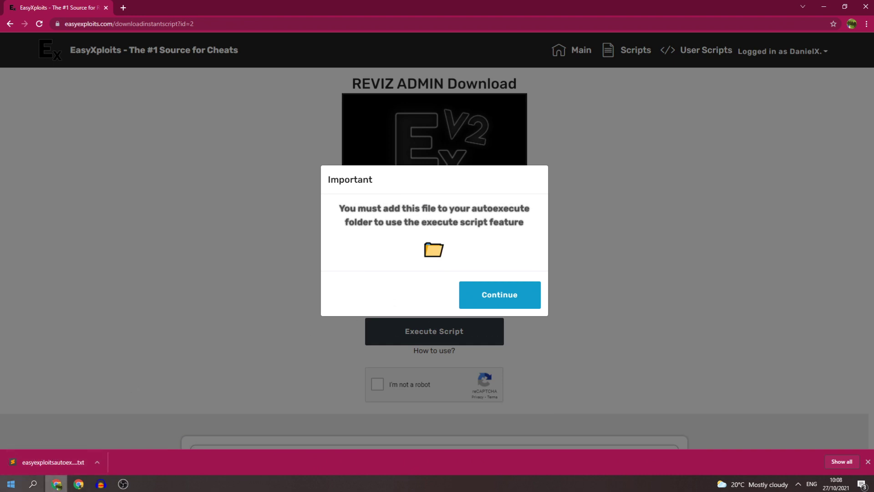
Step: Search Windows for synapse and launch the Synapse X application from its Synapse X v1.0.0 folder
{"action": "key", "text": "super"}
{"action": "type", "text": "syn"}
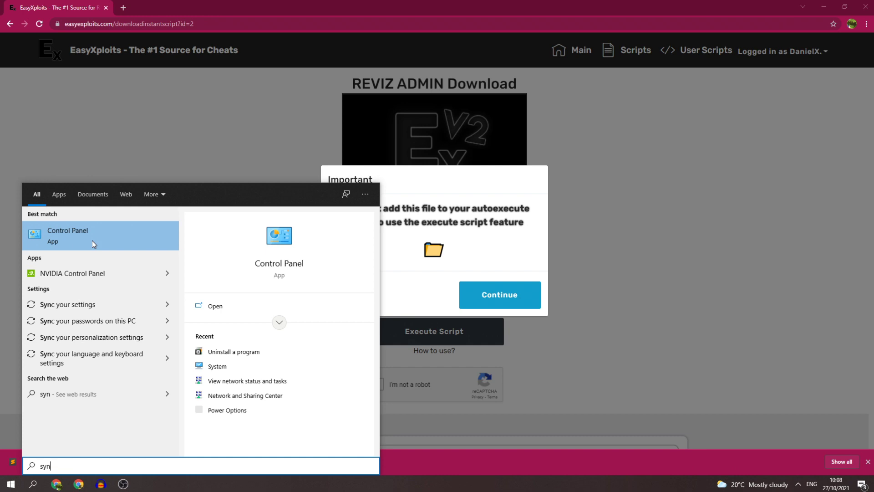
{"action": "type", "text": "apse"}
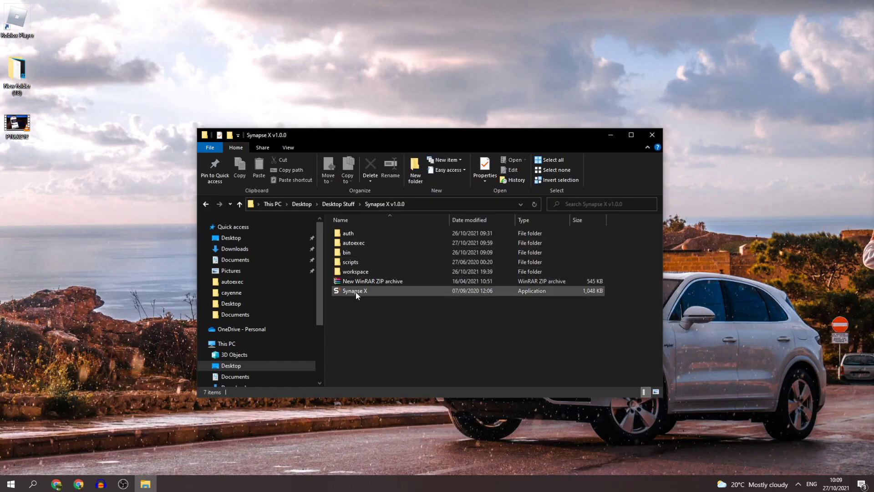
{"action": "left_click", "coordinate": [356, 290]}
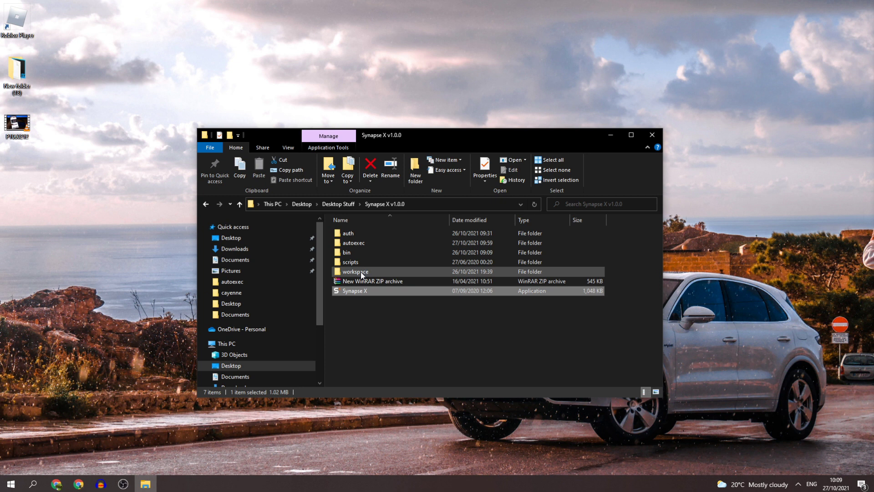
{"action": "double_click", "coordinate": [362, 290]}
Step: Open the autoexec folder of Synapse X and delete the old easyexploitsautoexe (2) file
{"action": "double_click", "coordinate": [340, 243]}
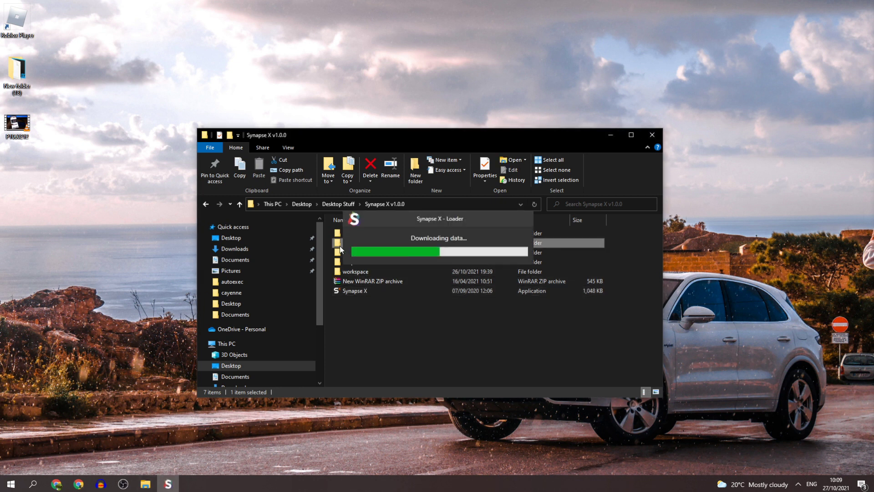
{"action": "left_click_drag", "start_coordinate": [333, 137], "coordinate": [208, 107]}
{"action": "left_click_drag", "start_coordinate": [273, 265], "coordinate": [222, 208]}
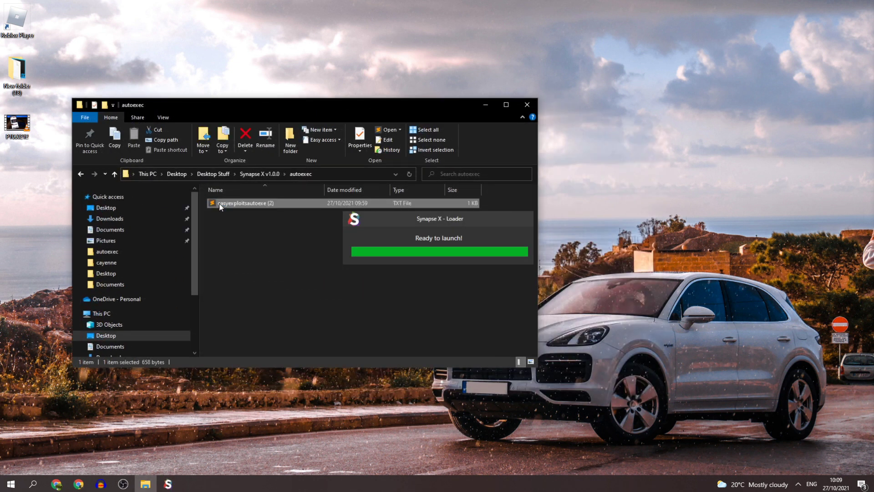
{"action": "key", "text": "Delete"}
Step: Place the newly downloaded easyexploitsautoexe text file from Chrome into the Synapse X autoexec folder
{"action": "left_click", "coordinate": [55, 485]}
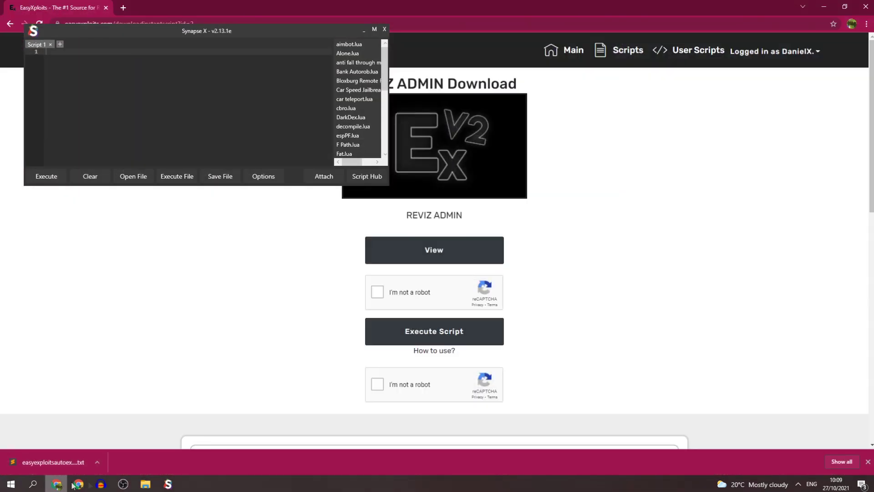
{"action": "left_click", "coordinate": [149, 488]}
{"action": "left_click_drag", "start_coordinate": [411, 108], "coordinate": [621, 164]}
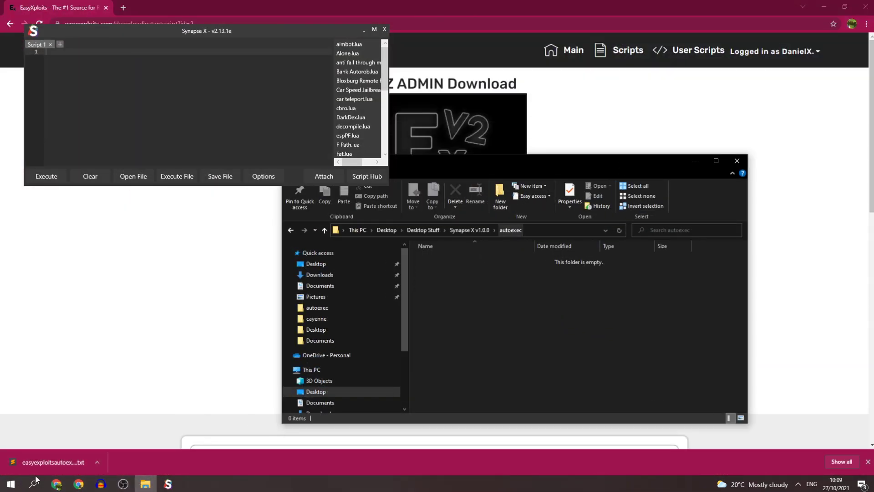
{"action": "left_click_drag", "start_coordinate": [31, 466], "coordinate": [453, 355]}
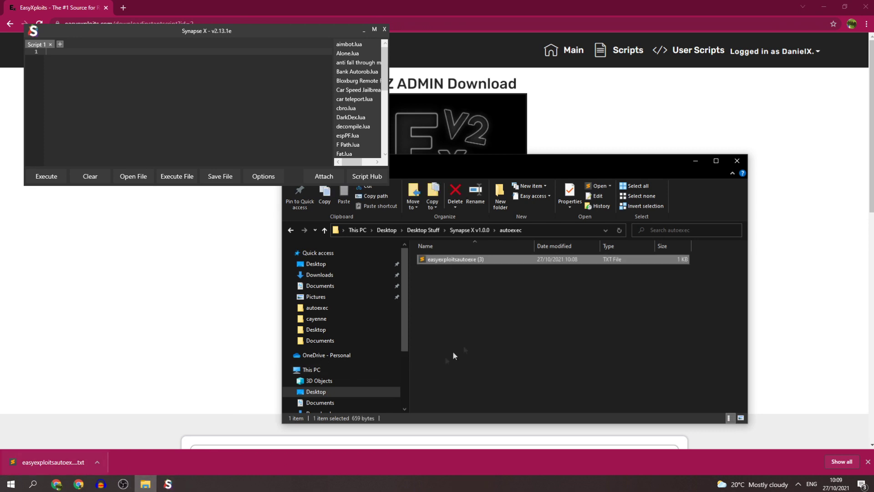
Step: Clear the REVIZ ADMIN page by closing the folder window, moving Synapse X aside and dismissing the download bar
{"action": "left_click", "coordinate": [736, 162]}
{"action": "left_click_drag", "start_coordinate": [132, 31], "coordinate": [703, 174]}
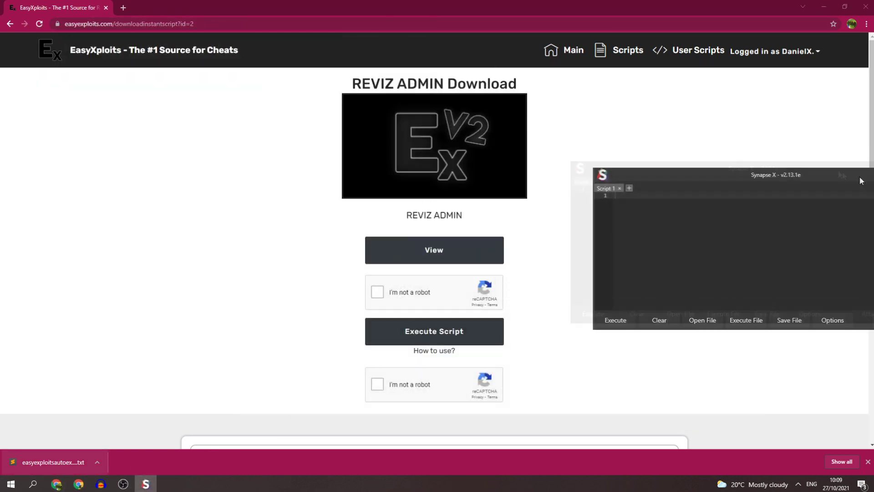
{"action": "left_click", "coordinate": [867, 461]}
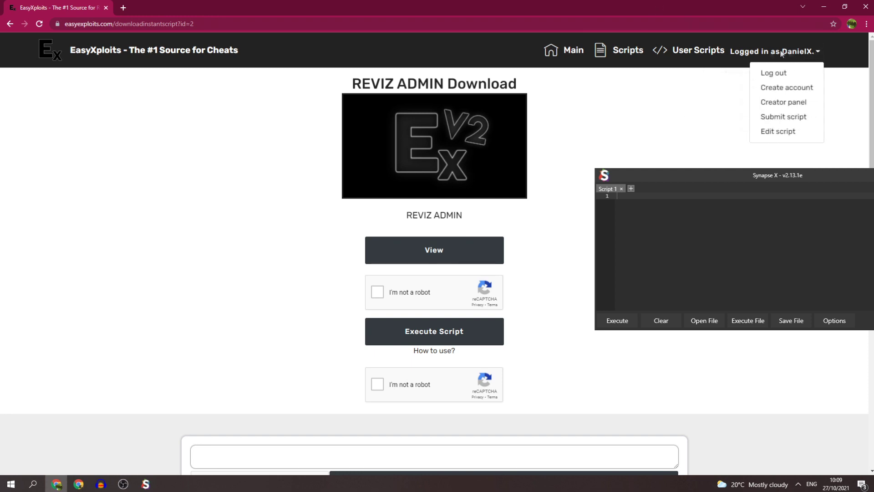
Step: Review the account options and the execute script instructions on the REVIZ ADMIN page
{"action": "left_click", "coordinate": [801, 54]}
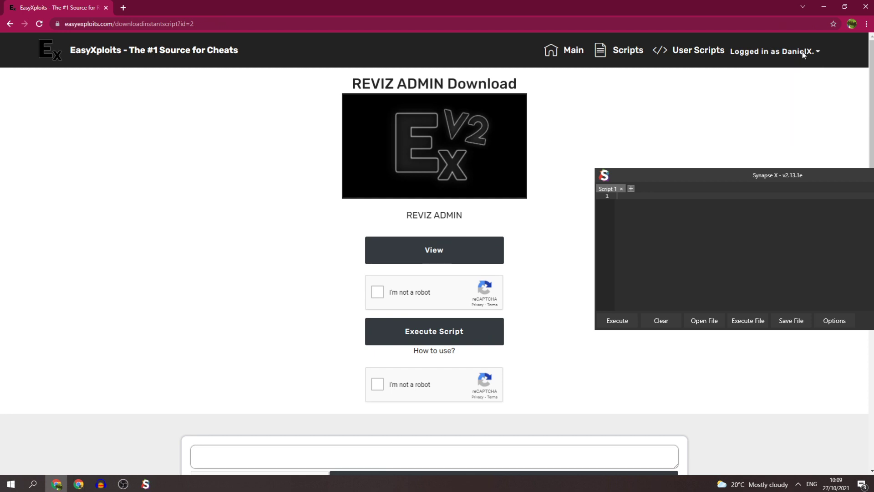
{"action": "left_click", "coordinate": [448, 351]}
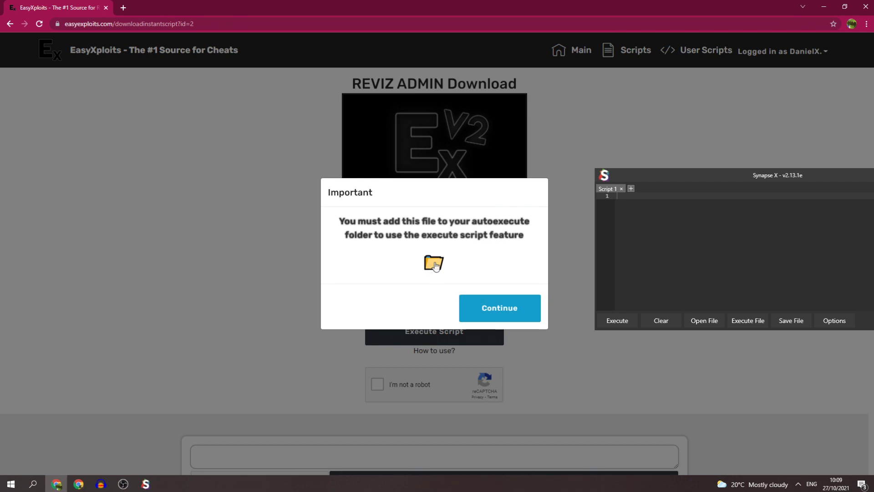
{"action": "left_click", "coordinate": [478, 307]}
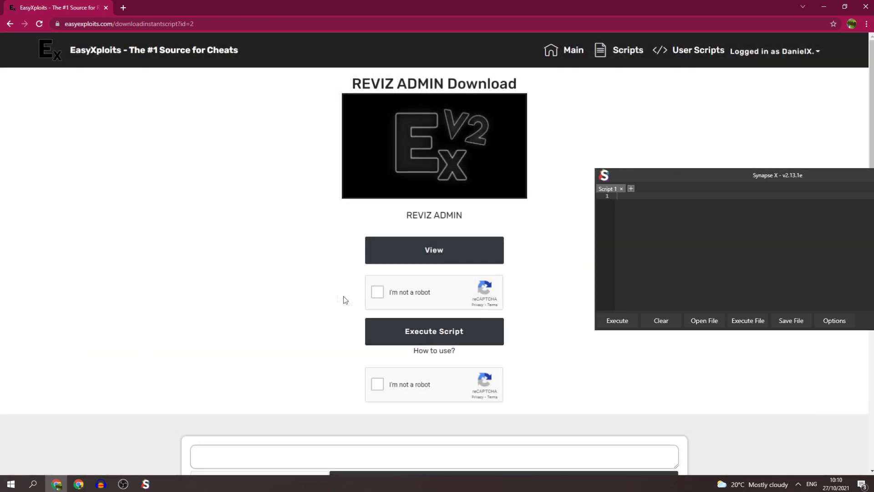
Step: Open the Roblox home page in a new browser tab
{"action": "left_click", "coordinate": [123, 8]}
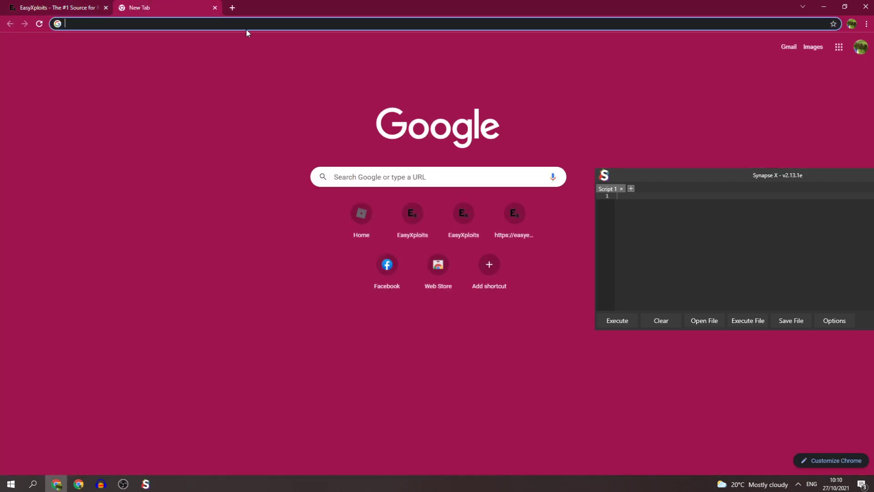
{"action": "type", "text": "roblox"}
{"action": "key", "text": "Return"}
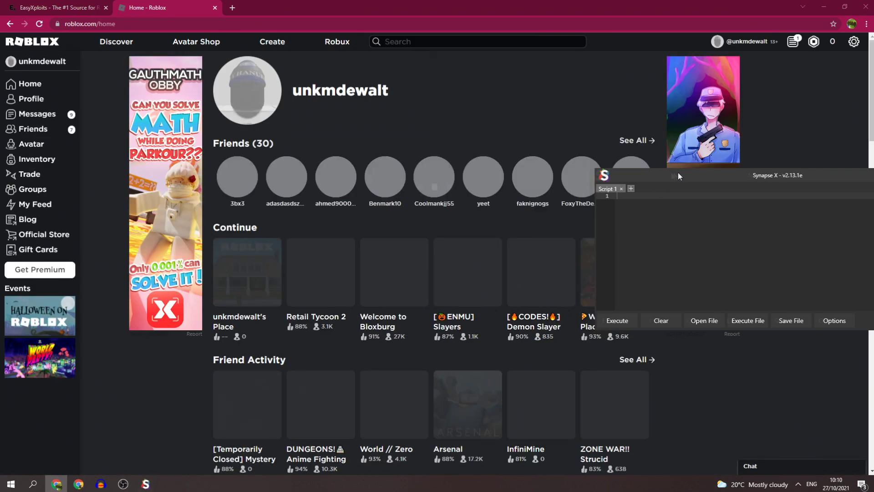
Step: Launch the account's own place from the Roblox Continue list and return to the REVIZ ADMIN page
{"action": "left_click", "coordinate": [689, 167]}
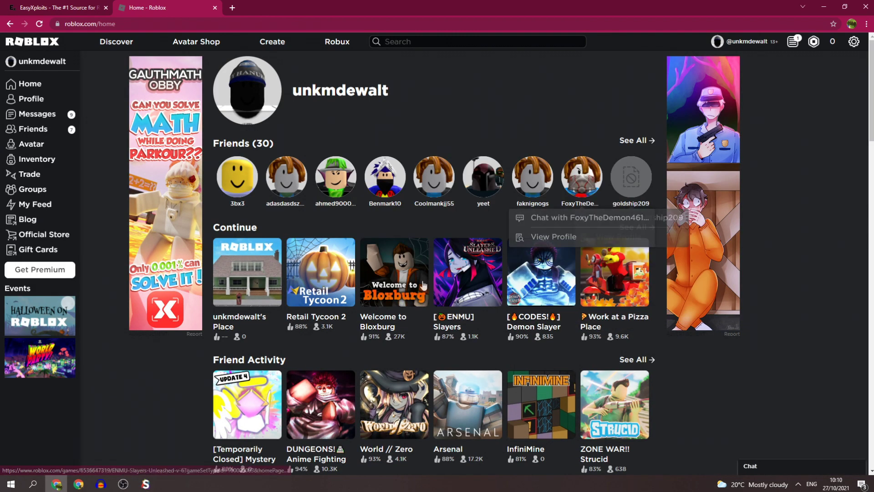
{"action": "left_click", "coordinate": [255, 278]}
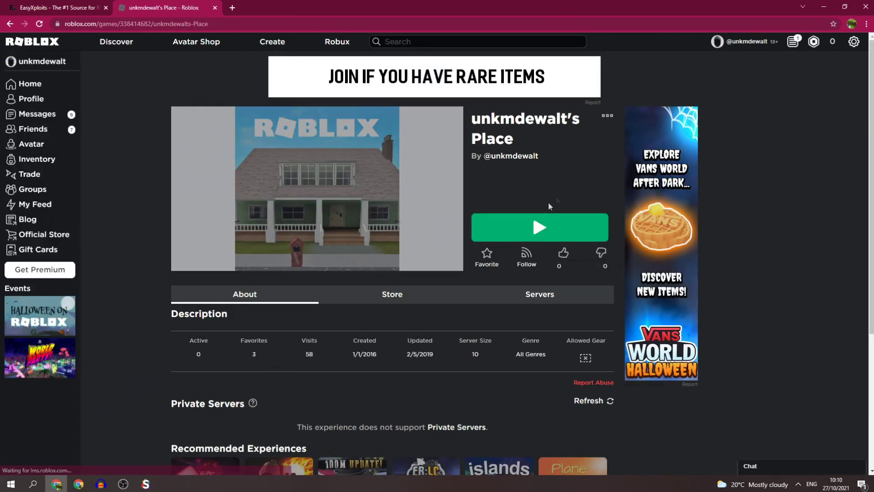
{"action": "left_click", "coordinate": [546, 226]}
{"action": "left_click", "coordinate": [84, 7]}
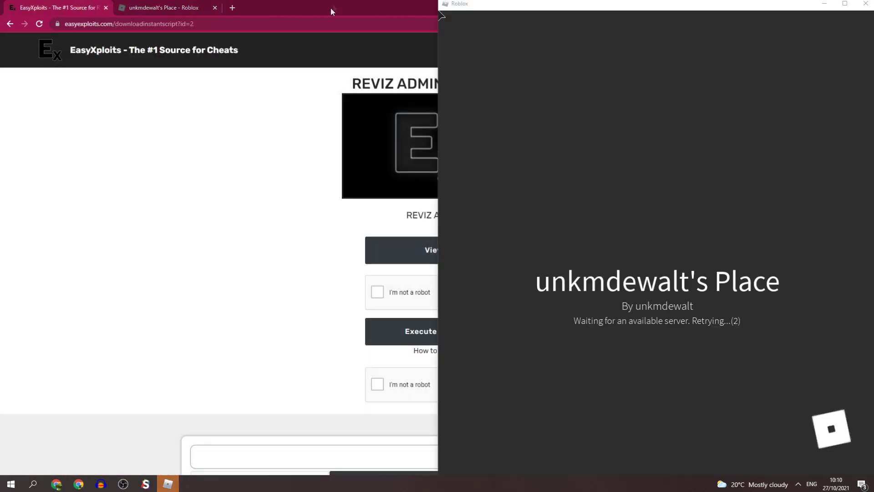
Step: Snap the REVIZ ADMIN browser window beside the running Roblox game so both are visible
{"action": "left_click_drag", "start_coordinate": [330, 7], "coordinate": [1, 114]}
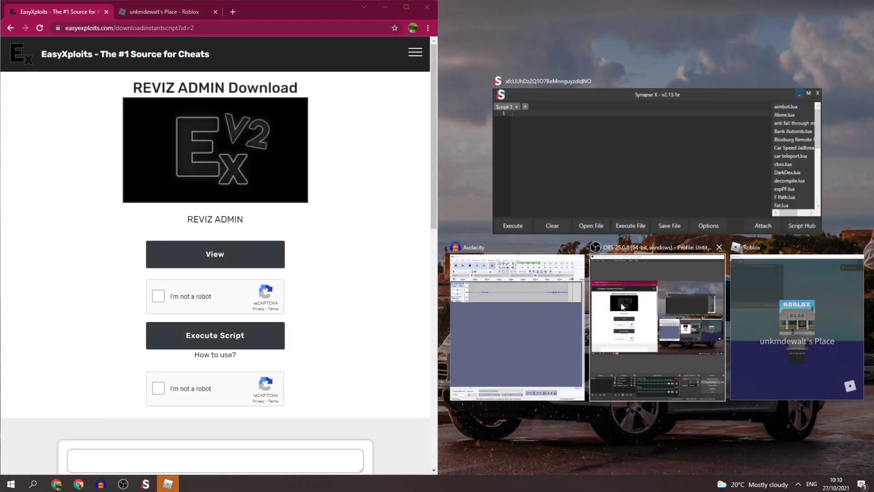
{"action": "left_click", "coordinate": [651, 295]}
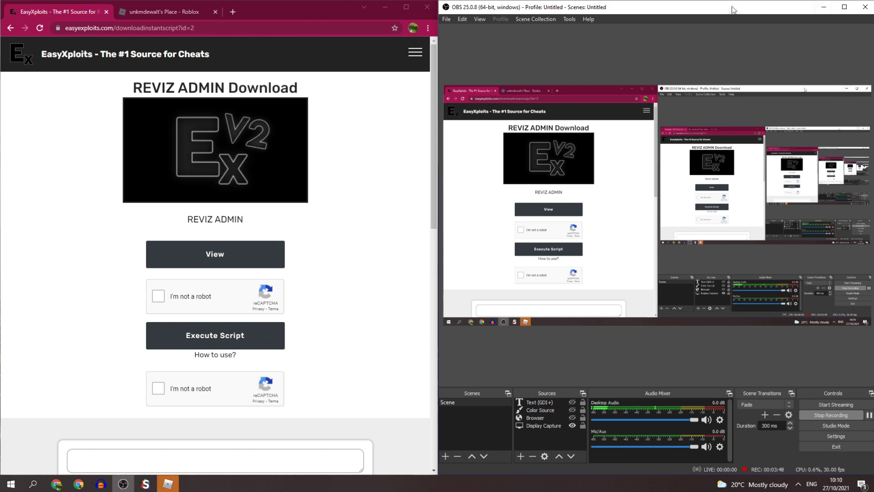
{"action": "key", "text": "alt+Tab"}
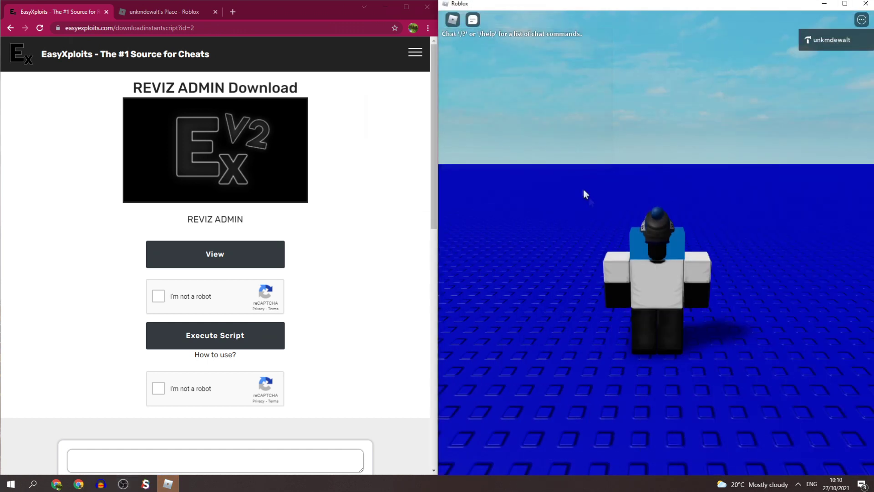
{"action": "left_click", "coordinate": [357, 246]}
{"action": "scroll", "coordinate": [357, 249], "scroll_direction": "down", "scroll_amount": 2}
{"action": "scroll", "coordinate": [357, 249], "scroll_direction": "up", "scroll_amount": 2}
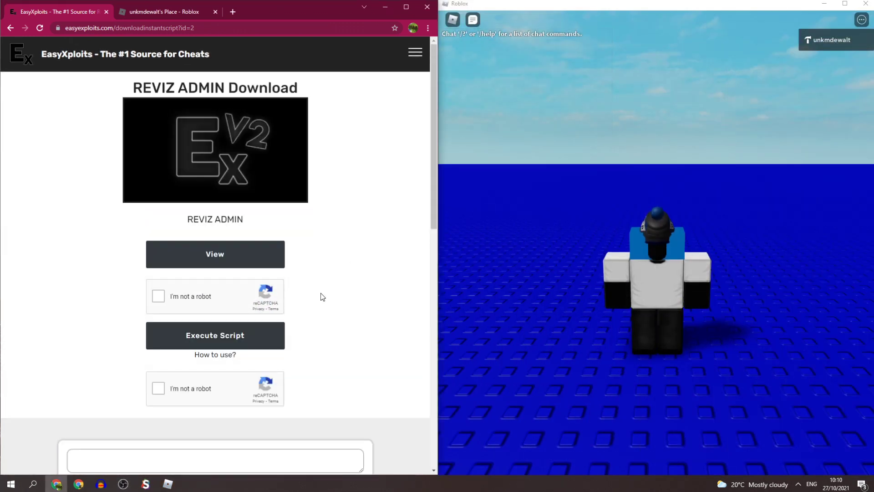
{"action": "left_click", "coordinate": [415, 53]}
{"action": "left_click", "coordinate": [416, 53]}
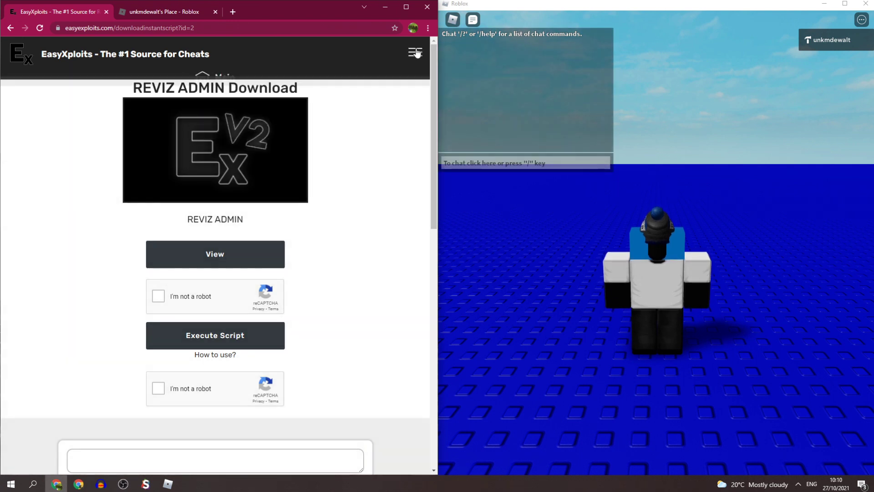
Step: Complete the robot check for script execution and execute the REVIZ ADMIN script in the running Roblox place
{"action": "left_click", "coordinate": [158, 388]}
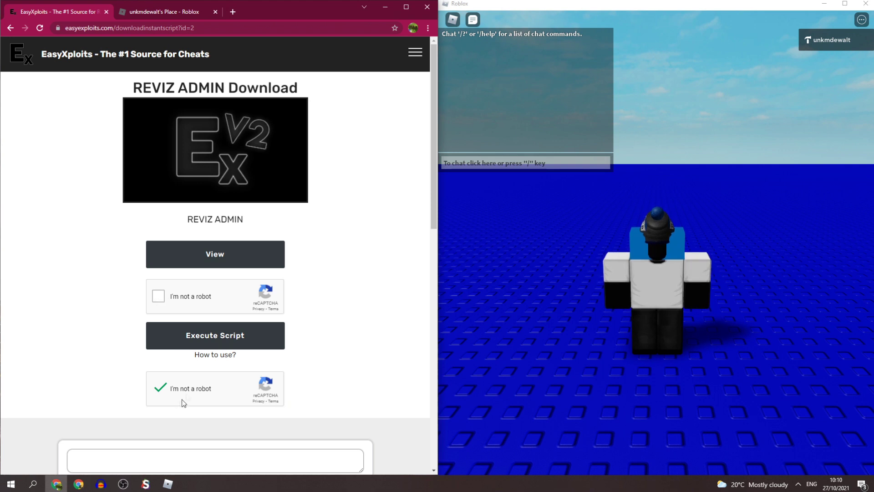
{"action": "left_click", "coordinate": [210, 344]}
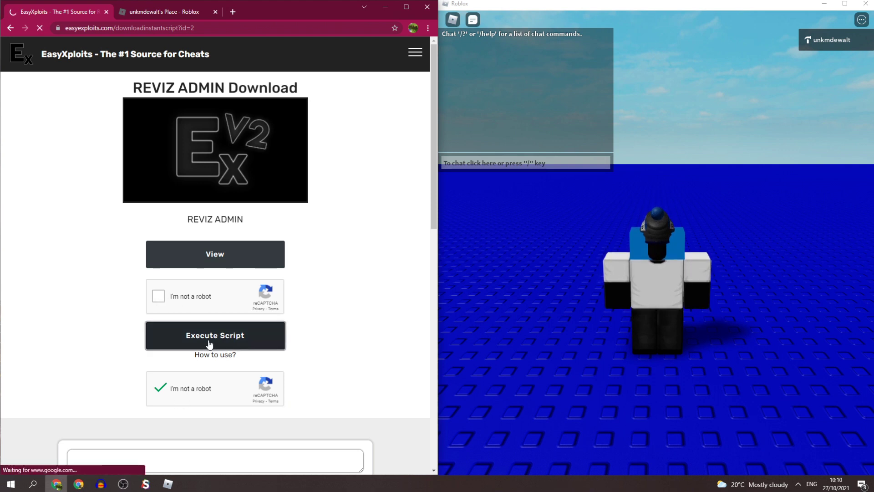
{"action": "left_click", "coordinate": [653, 270]}
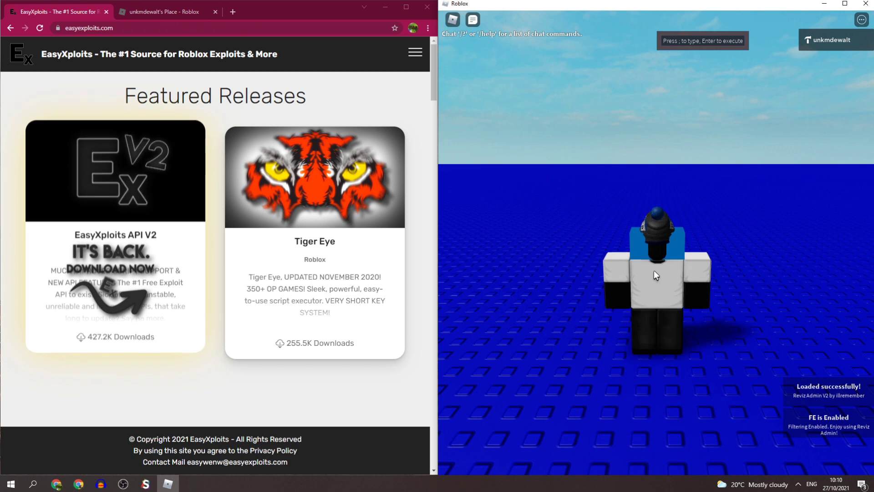
Step: Go to the easyexploits.com/instantrobloxscripts page in the same browser tab
{"action": "left_click", "coordinate": [410, 52]}
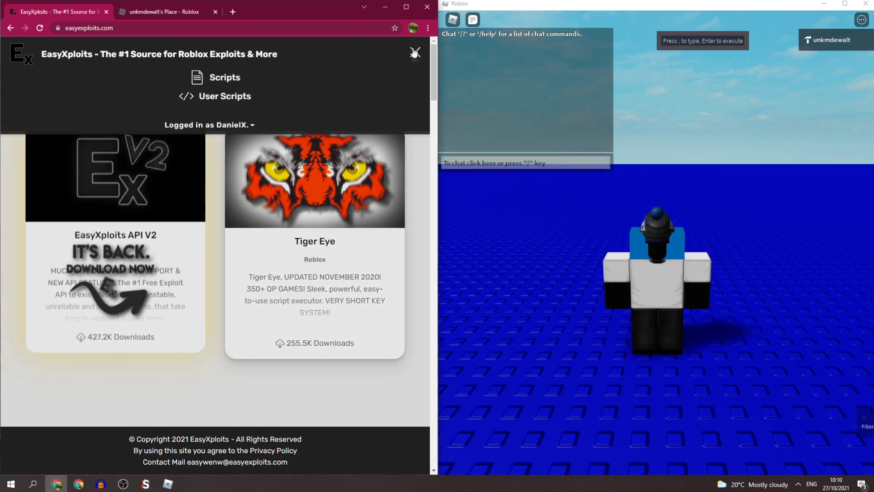
{"action": "left_click", "coordinate": [196, 28]}
{"action": "left_click", "coordinate": [196, 29]}
{"action": "type", "text": "/inst"}
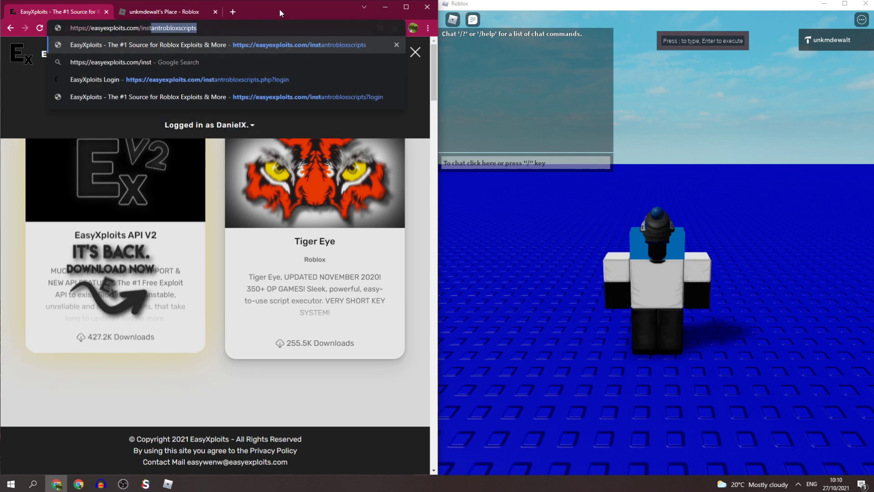
{"action": "key", "text": "Return"}
Step: Open the Dex Explorer download page, pass its robot check and execute the script in the running game
{"action": "left_click", "coordinate": [289, 241]}
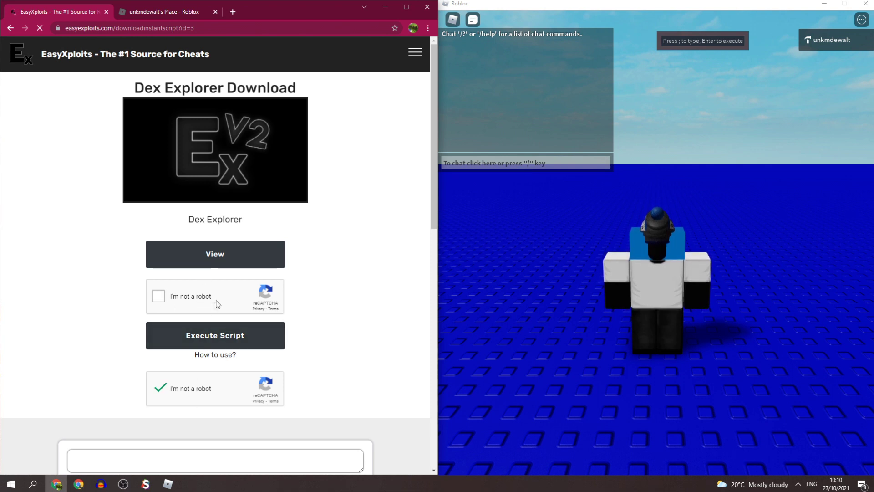
{"action": "left_click", "coordinate": [210, 348]}
{"action": "left_click", "coordinate": [592, 263]}
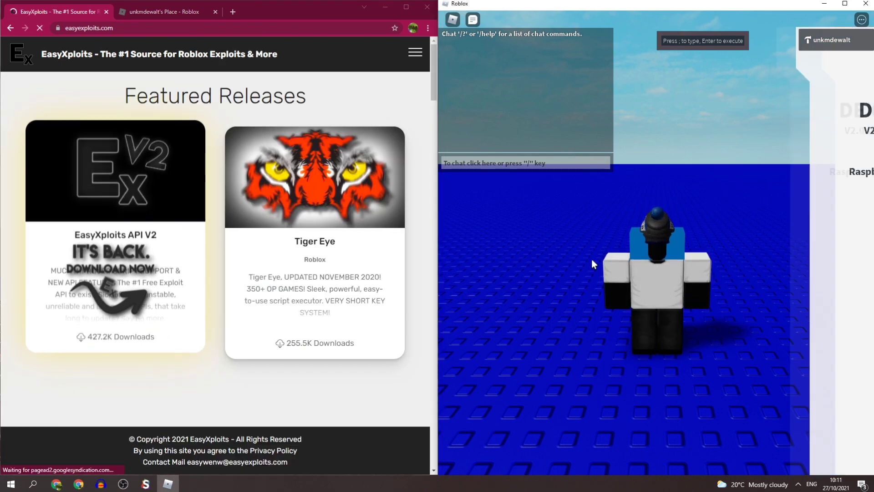
Step: Hide the in-game chat and maximize the Roblox window
{"action": "left_click", "coordinate": [473, 21]}
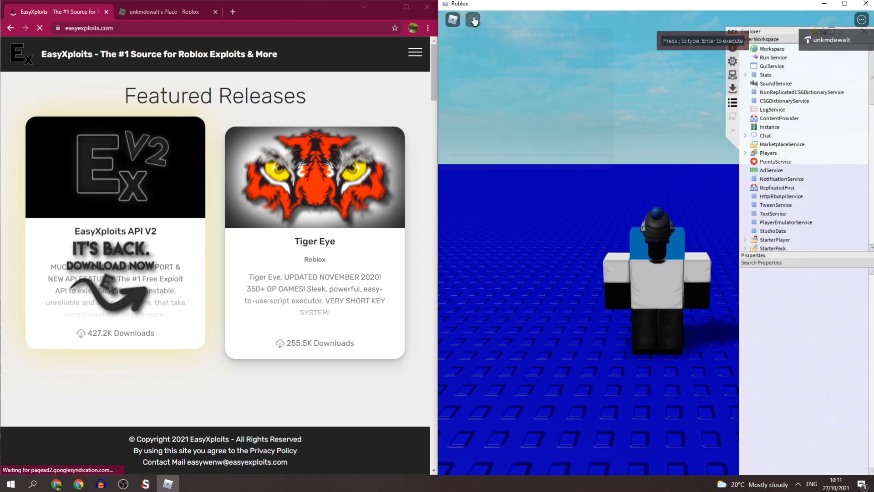
{"action": "double_click", "coordinate": [487, 5]}
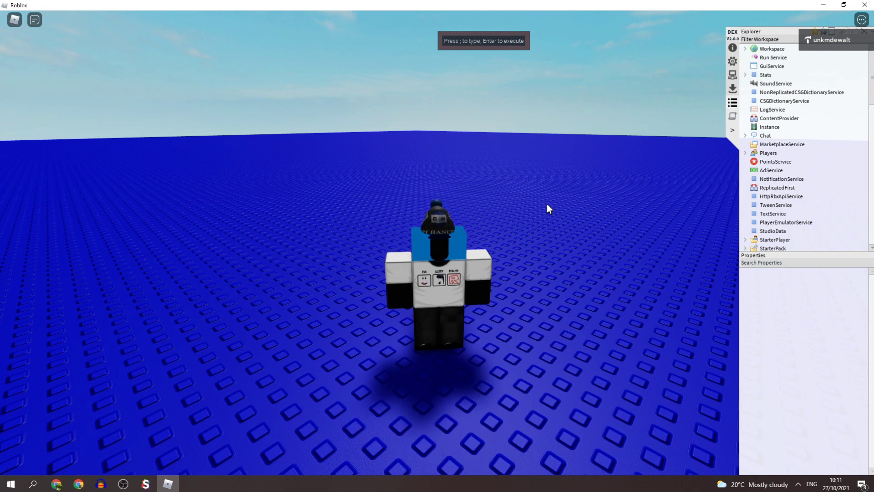
Step: Expand Workspace in the Dex explorer and inspect the properties of several game objects, ending with SoundService
{"action": "left_click", "coordinate": [744, 48]}
{"action": "left_click", "coordinate": [763, 58]}
{"action": "left_click", "coordinate": [764, 74]}
{"action": "left_click", "coordinate": [773, 92]}
{"action": "left_click", "coordinate": [770, 178]}
{"action": "left_click", "coordinate": [765, 196]}
{"action": "left_click", "coordinate": [767, 205]}
{"action": "left_click", "coordinate": [769, 135]}
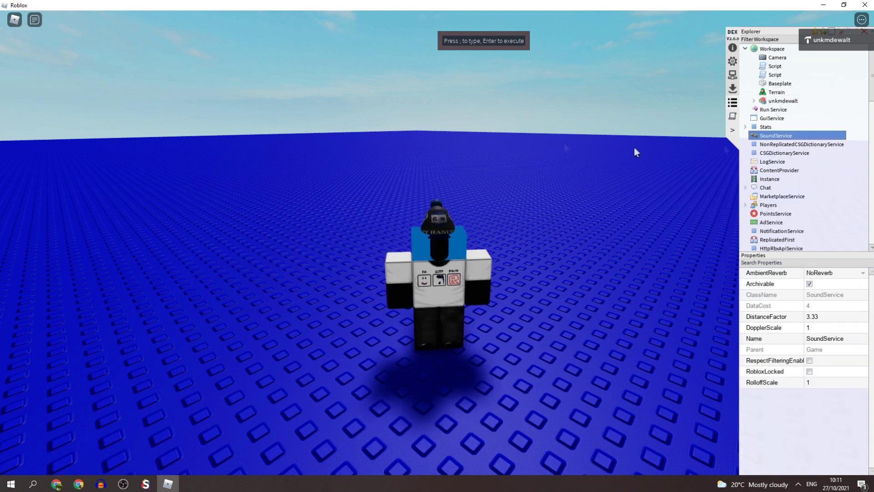
{"action": "key", "text": "w"}
{"action": "scroll", "coordinate": [555, 148], "scroll_direction": "down", "scroll_amount": 5}
{"action": "scroll", "coordinate": [559, 143], "scroll_direction": "up", "scroll_amount": 3}
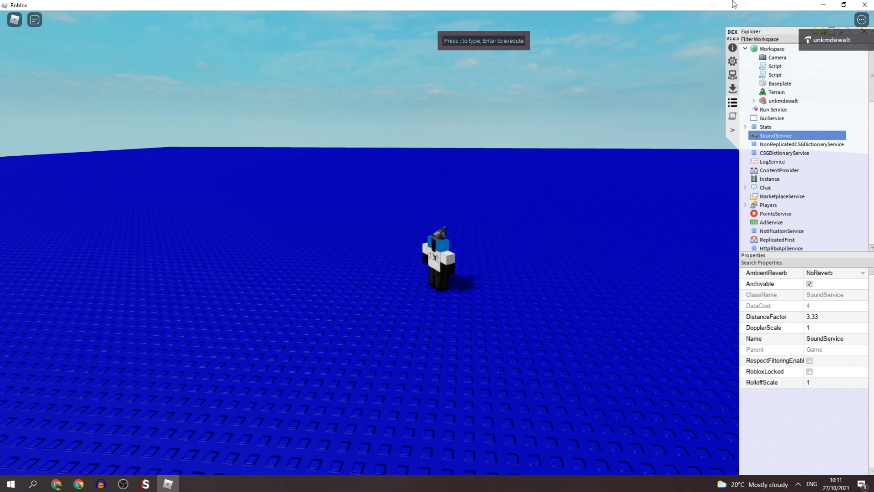
Step: Inspect the properties of the second Script under Workspace in the Dex explorer
{"action": "left_click", "coordinate": [779, 84]}
{"action": "left_click", "coordinate": [784, 135]}
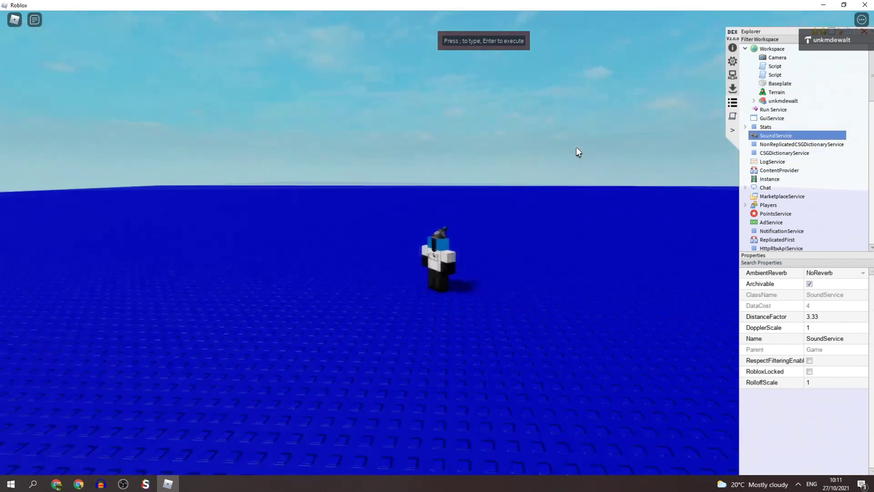
{"action": "left_click", "coordinate": [756, 144]}
{"action": "left_click", "coordinate": [773, 75]}
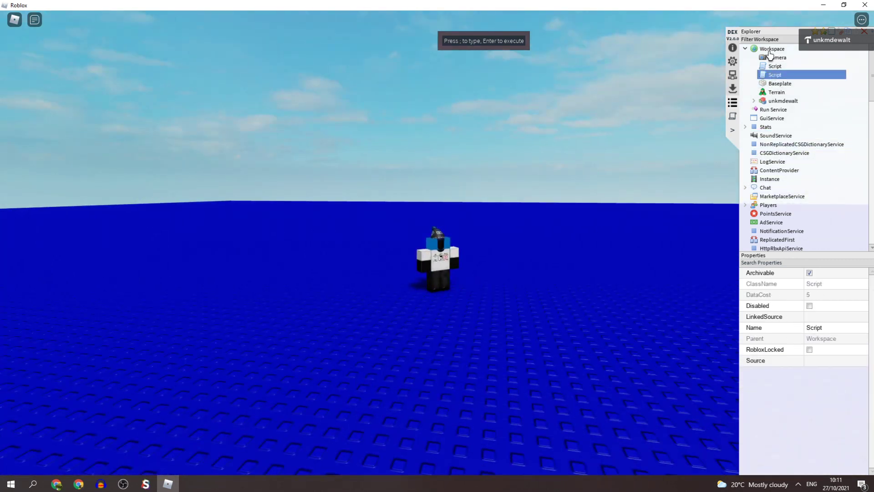